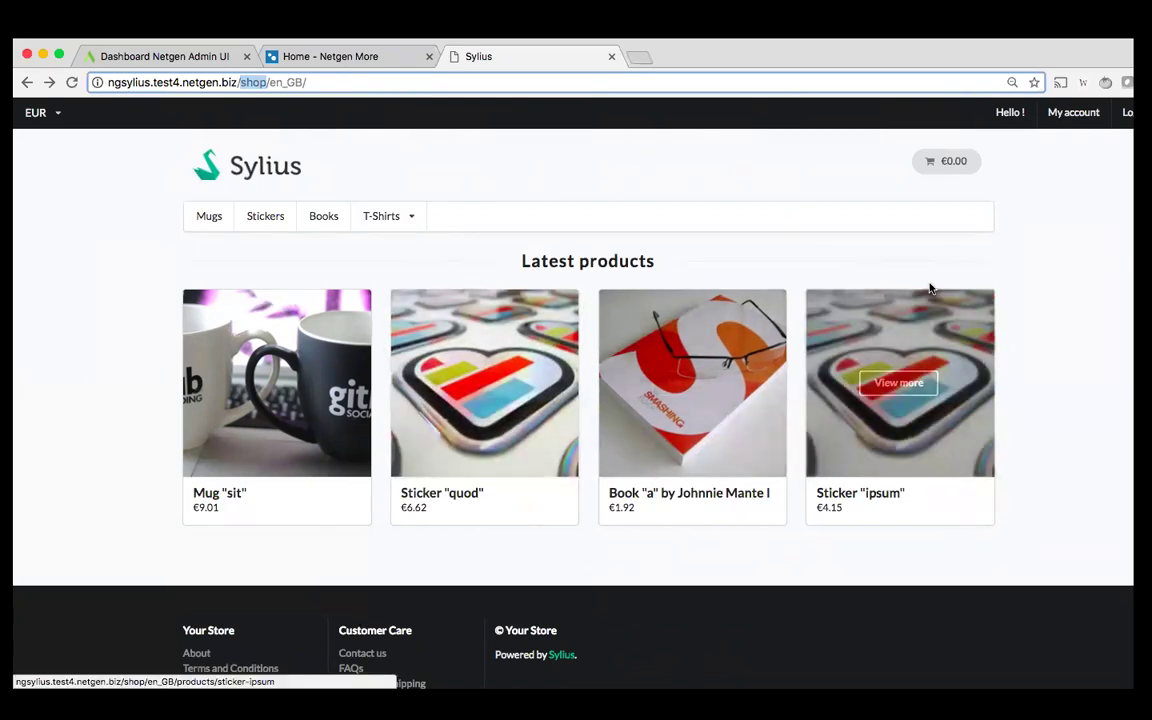
# Step: Compare the Sylius shop front page with the Netgen More site's home page
pyautogui.scroll(-1, 1059, 362)
pyautogui.scroll(1, 665, 330)
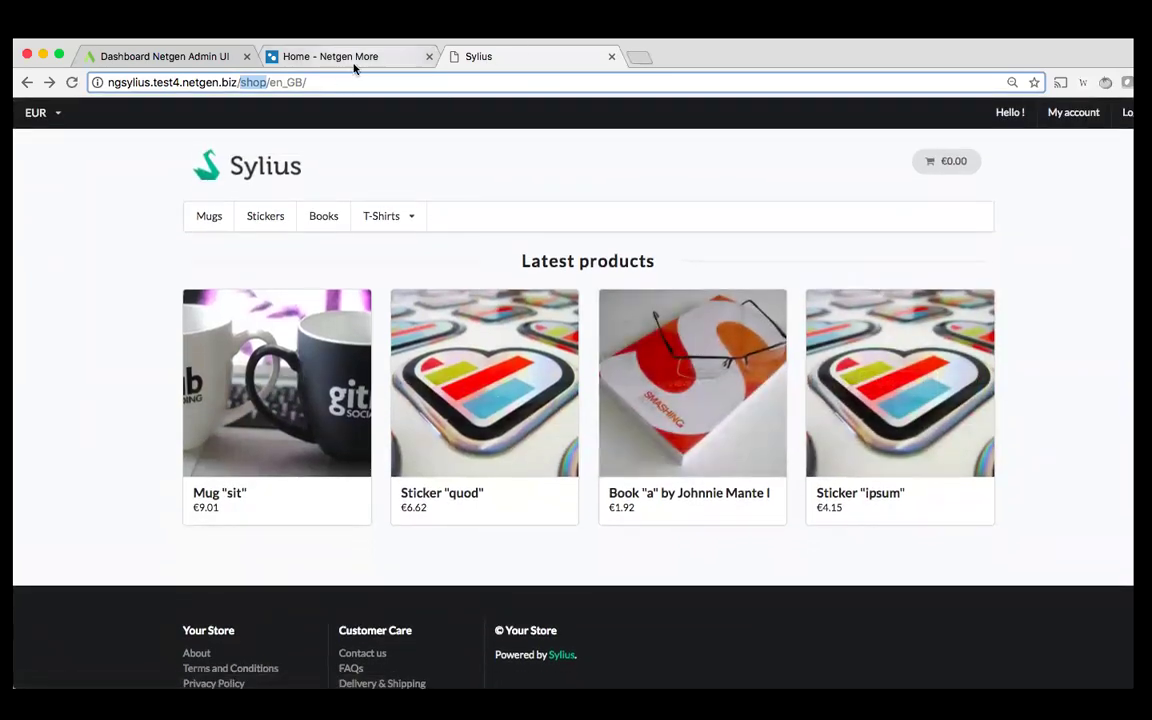
pyautogui.moveTo(437, 318)
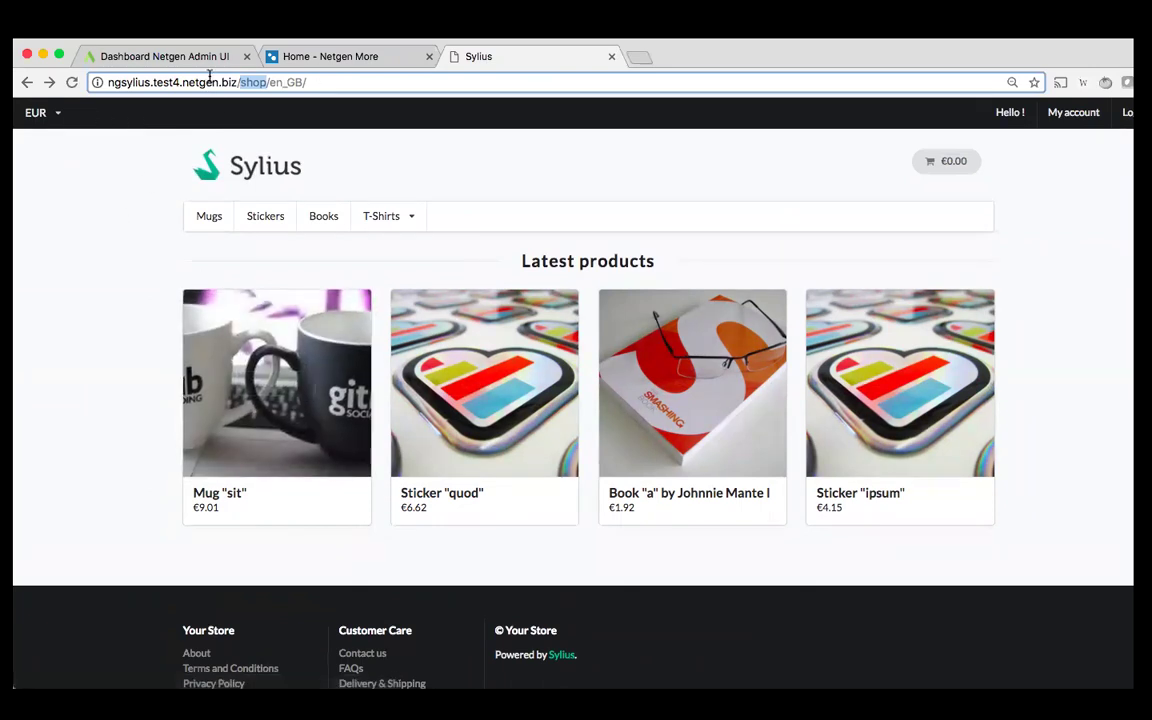
pyautogui.click(355, 57)
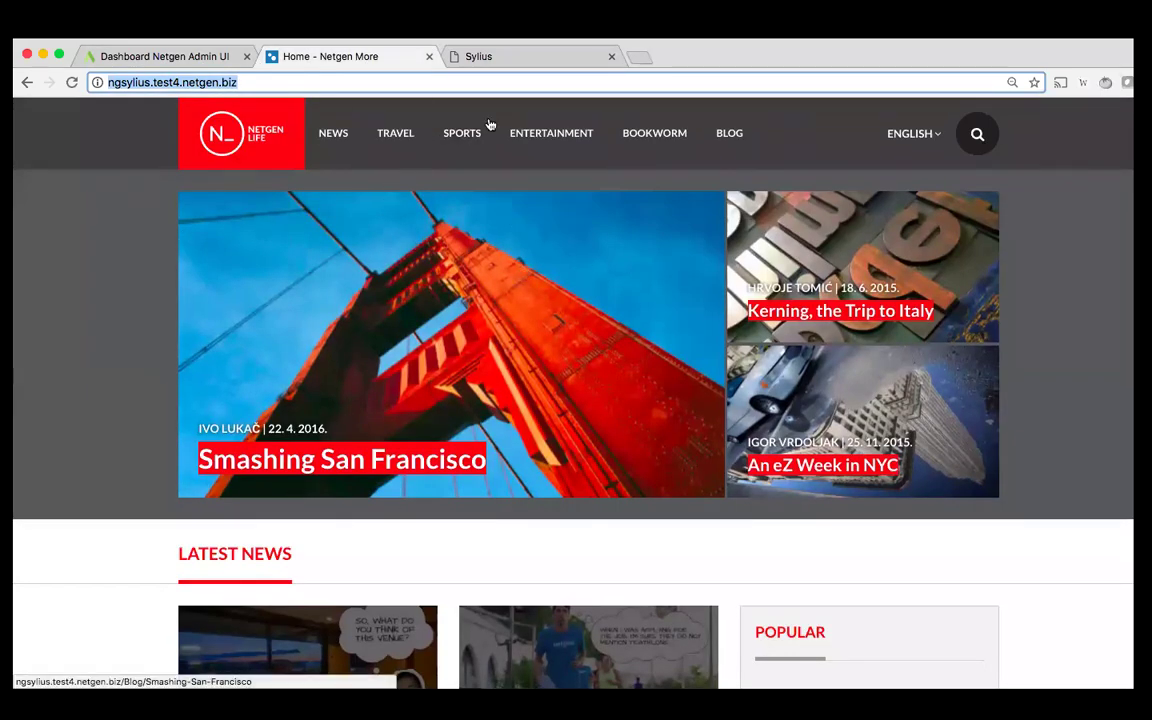
pyautogui.click(566, 58)
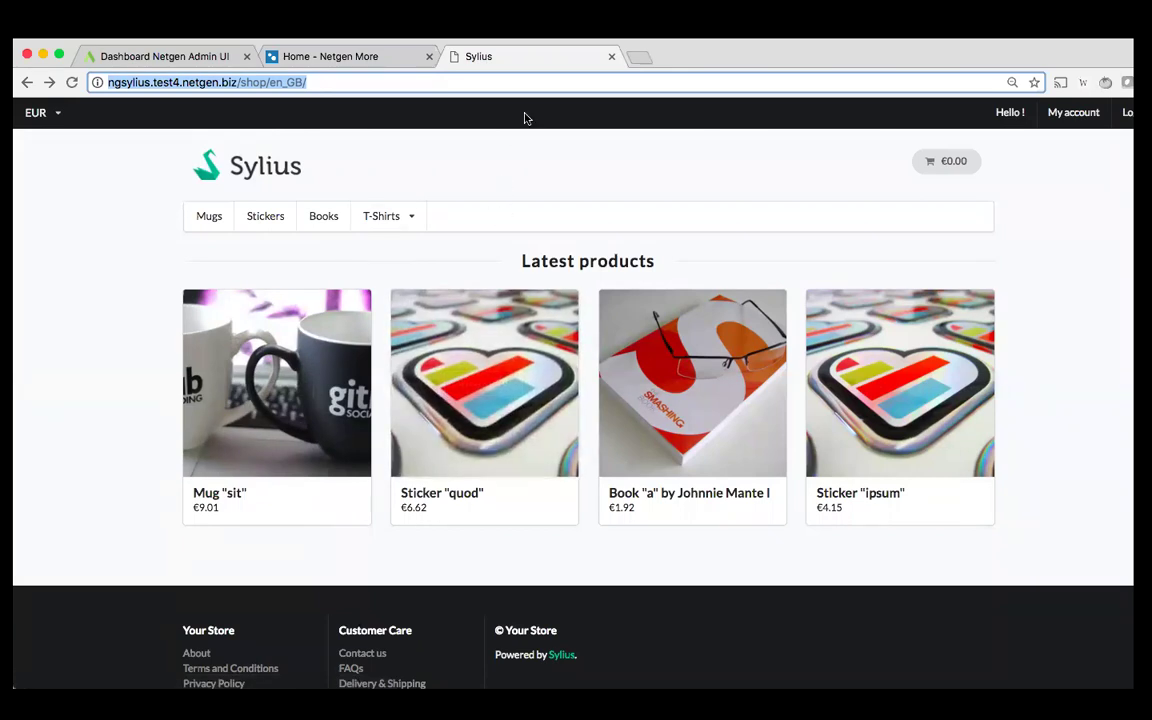
# Step: Review the Netgen Admin UI's general dashboard, the Sylius eCommerce dashboard and the full list of Sylius administration sections
pyautogui.click(198, 60)
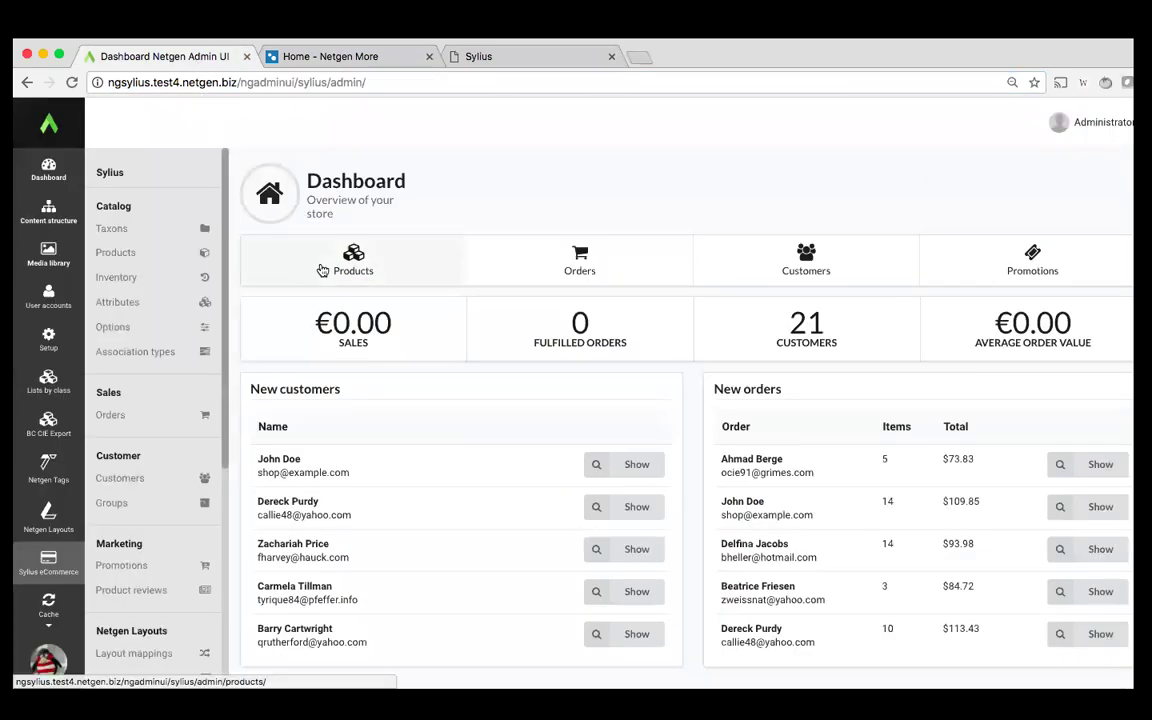
pyautogui.click(47, 170)
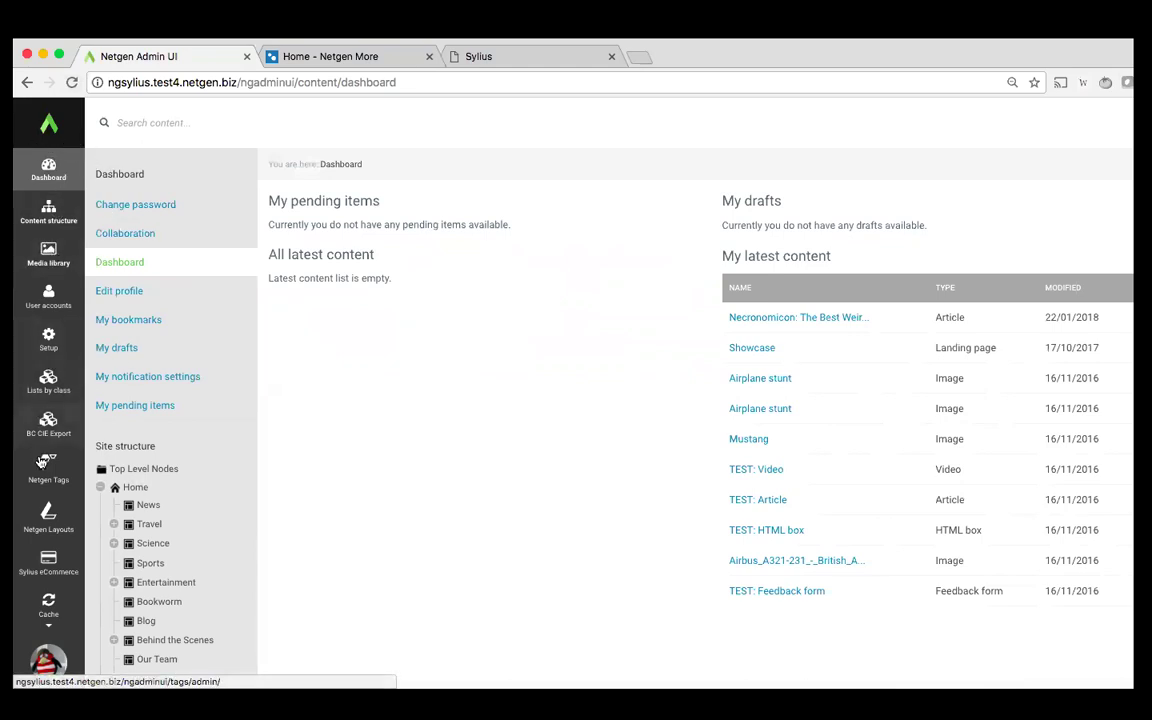
pyautogui.click(45, 567)
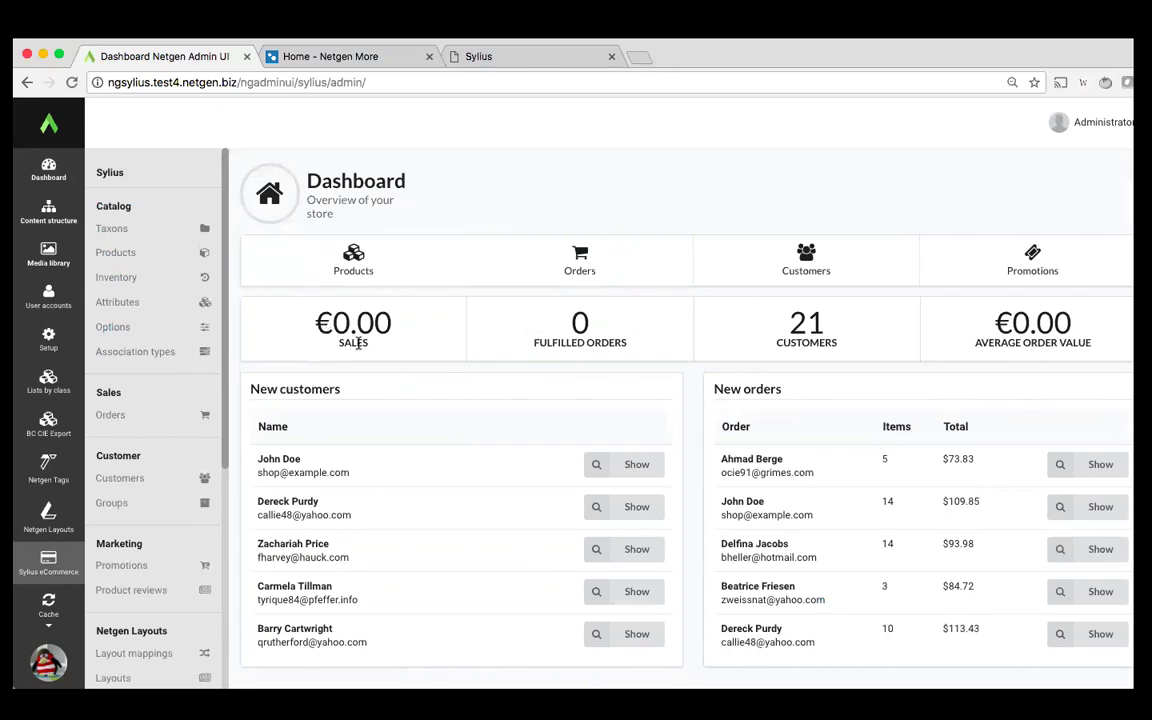
pyautogui.scroll(-2, 131, 425)
pyautogui.scroll(2, 131, 425)
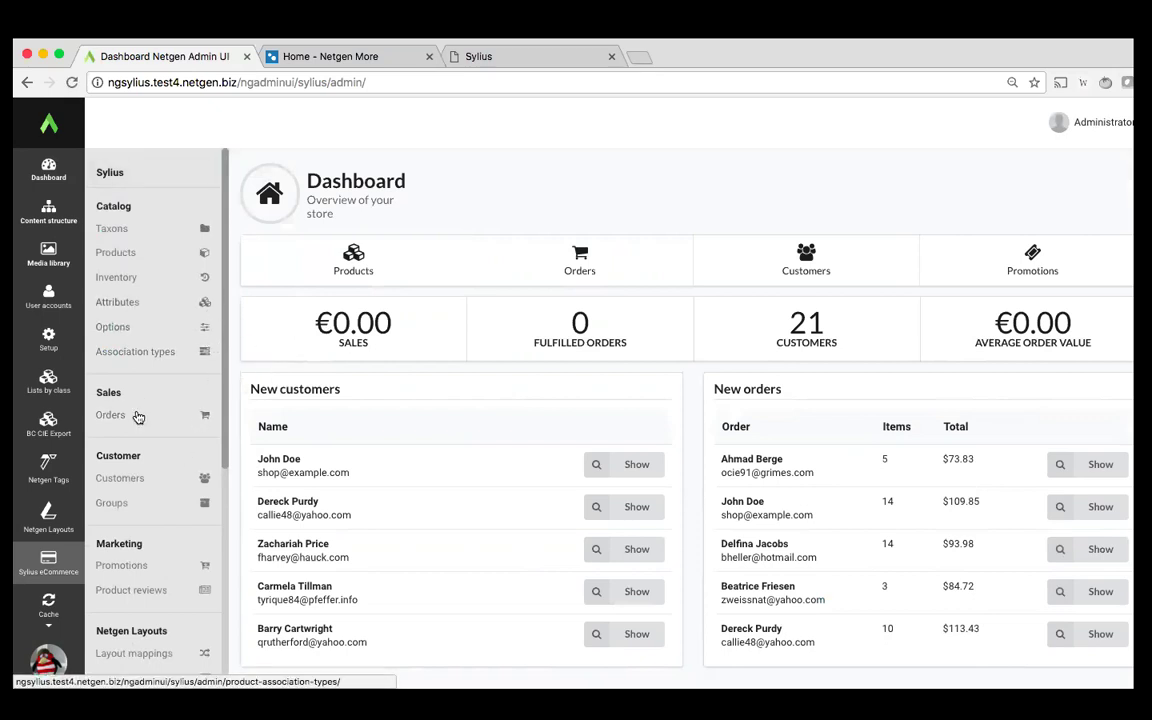
pyautogui.scroll(-5, 166, 515)
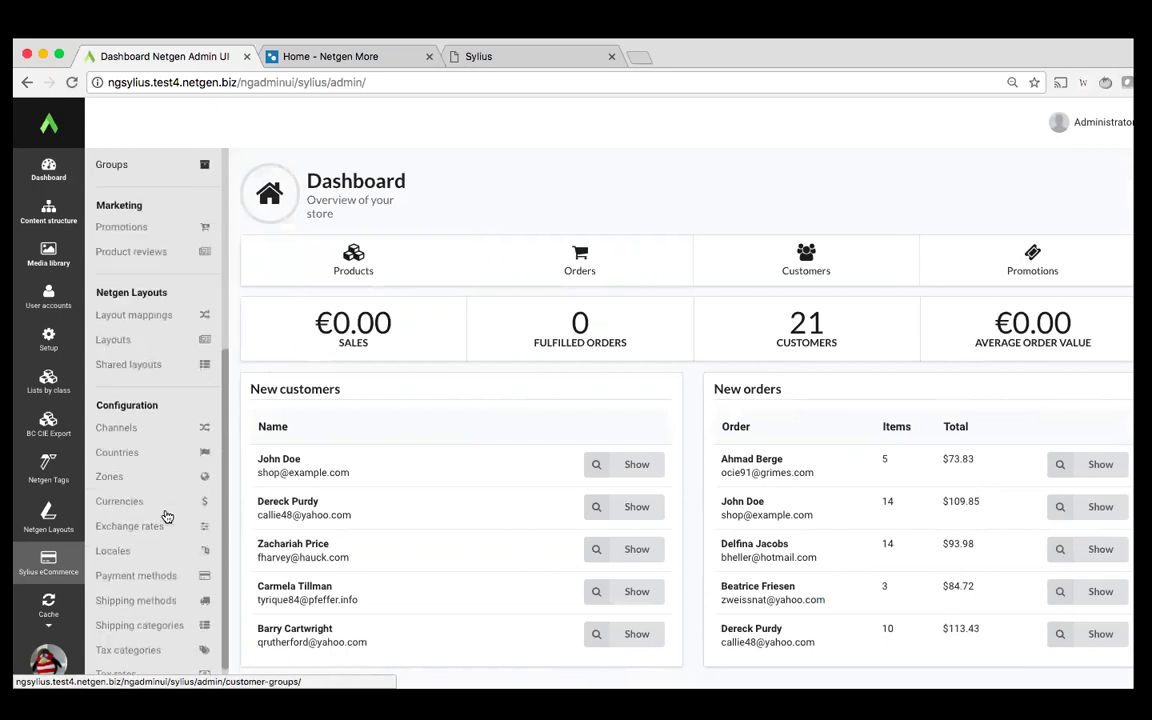
pyautogui.scroll(-1, 167, 516)
pyautogui.scroll(8, 165, 514)
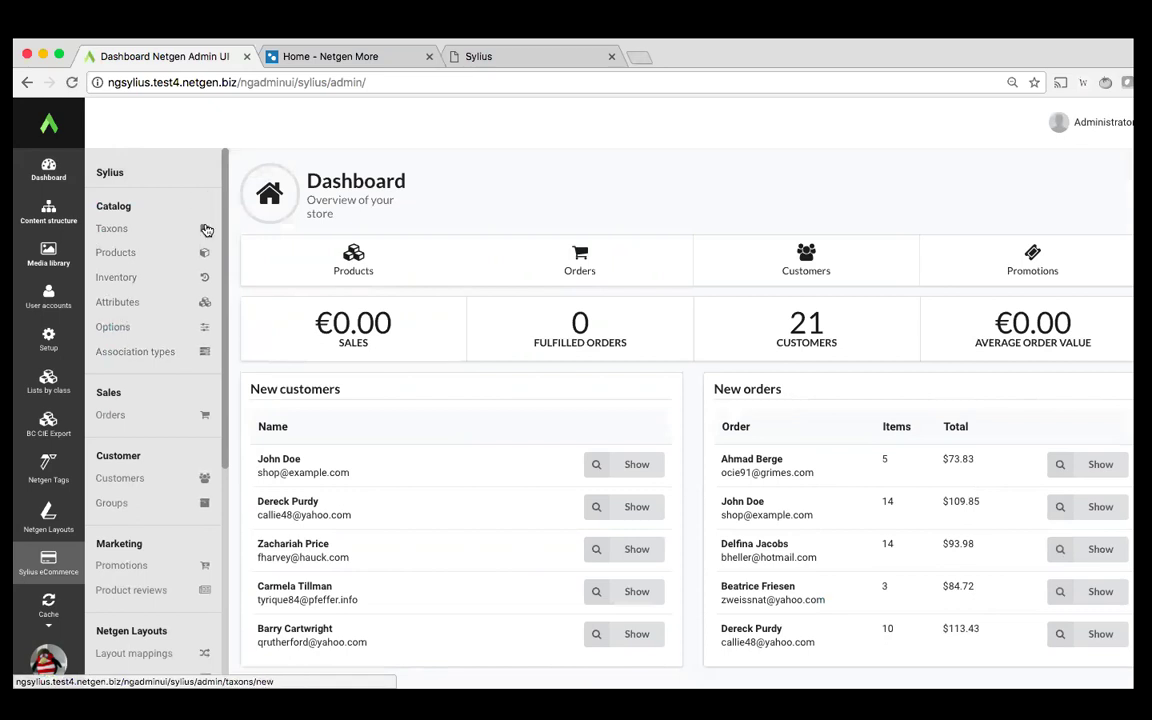
# Step: Open the article "Necronomicon: The Best Weird Tales" from Bookworm in the content structure
pyautogui.click(52, 210)
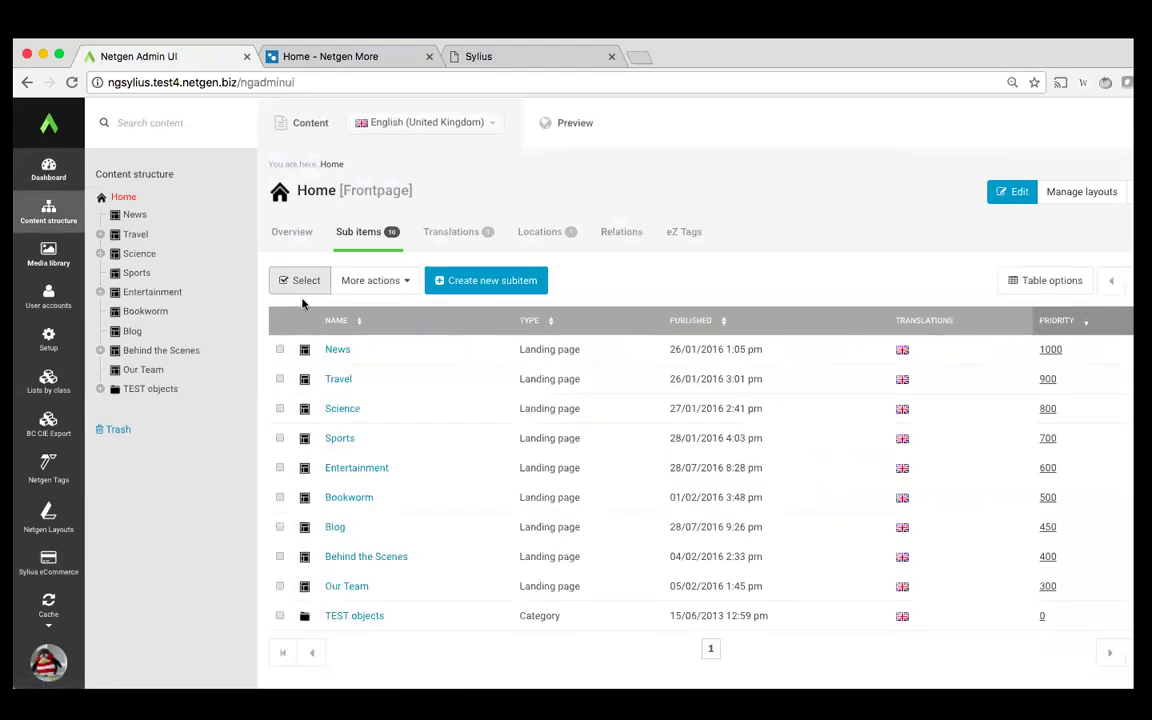
pyautogui.click(345, 498)
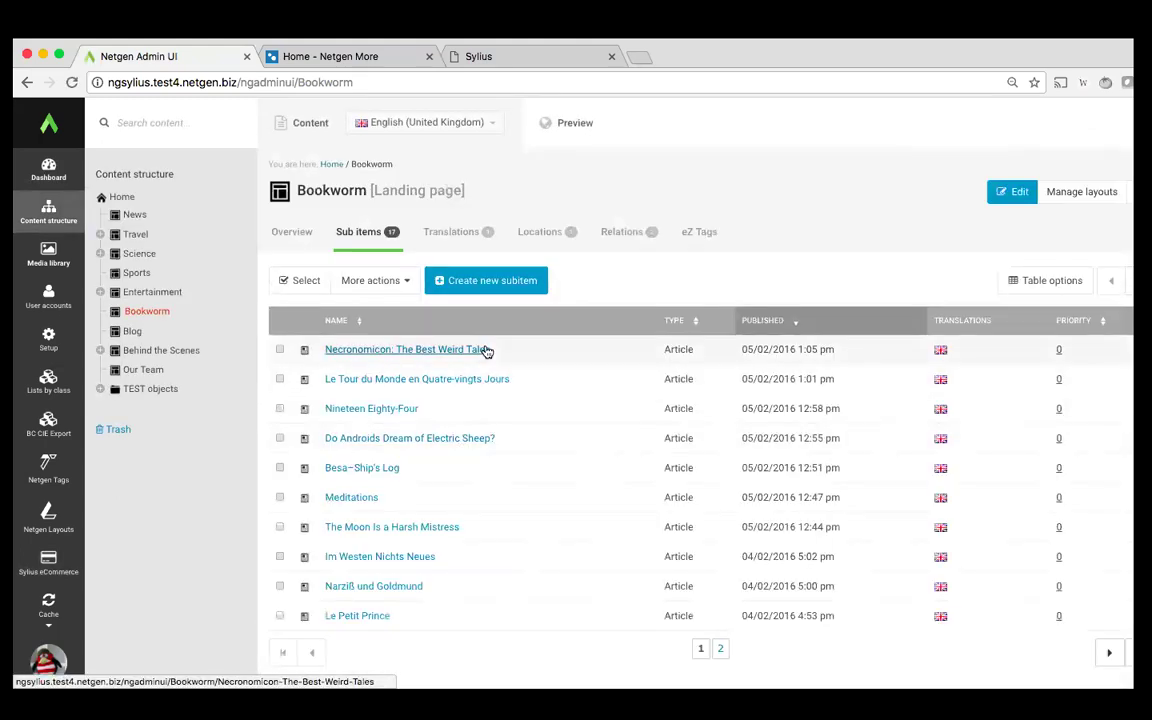
pyautogui.click(400, 349)
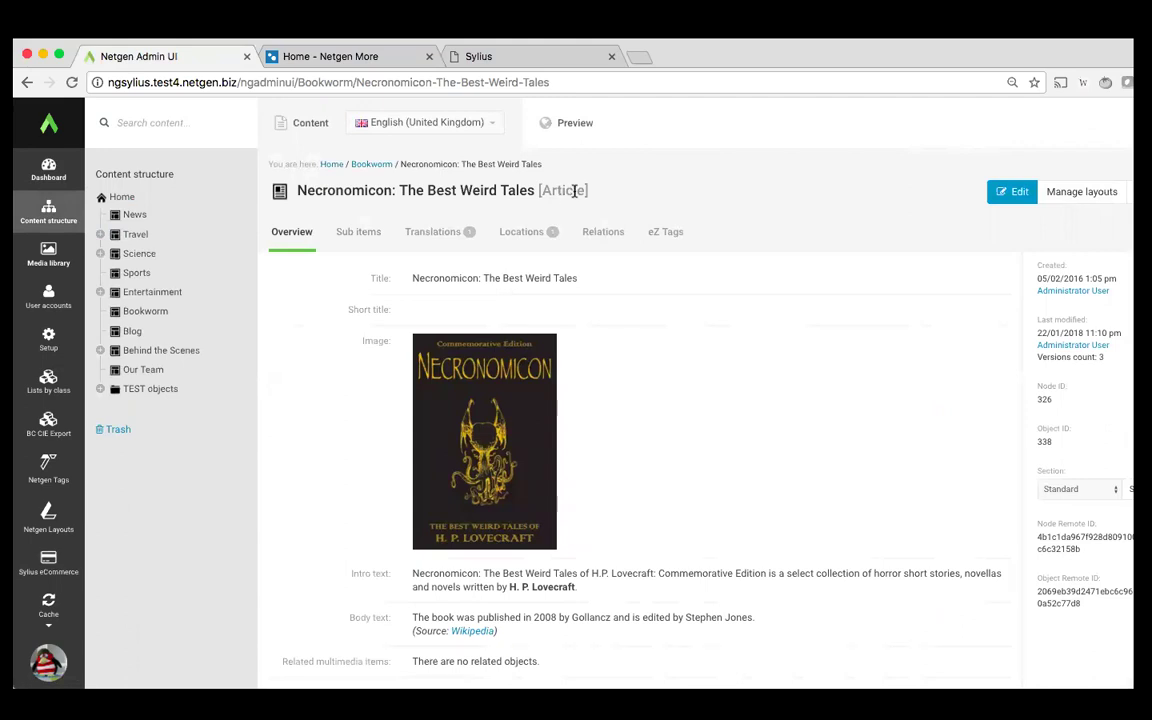
# Step: Examine the article's Sylius product field, including the linked product's ID, code, name and description
pyautogui.scroll(-5, 619, 406)
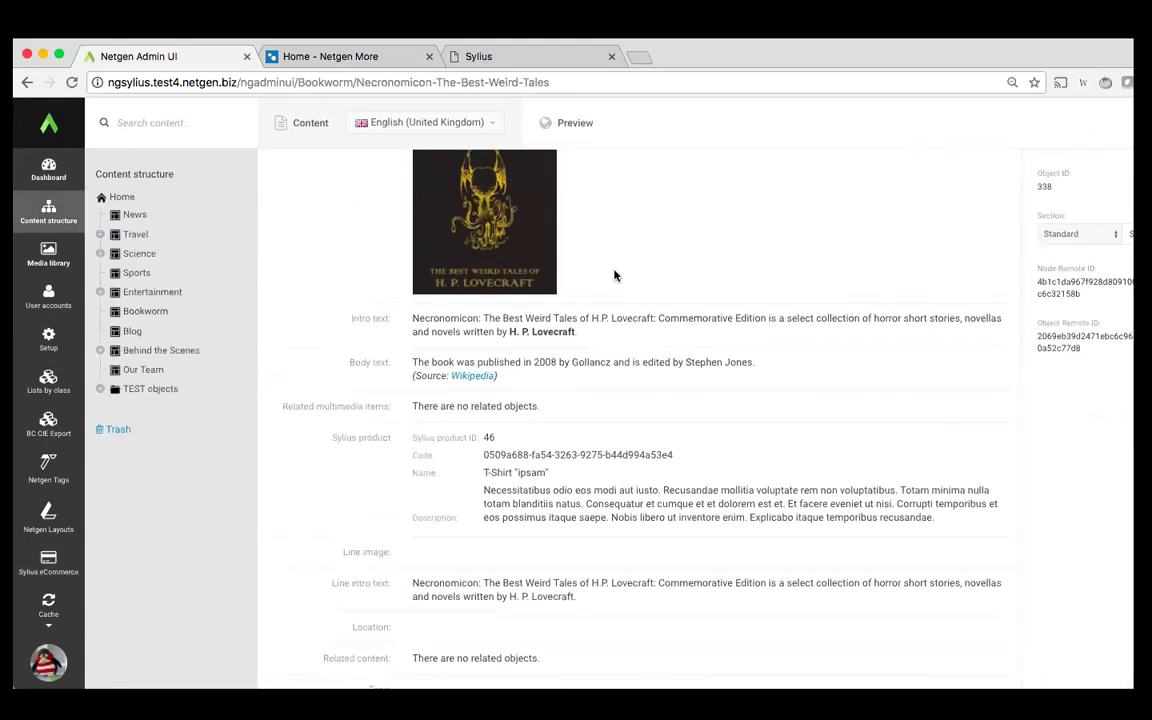
pyautogui.scroll(4, 596, 500)
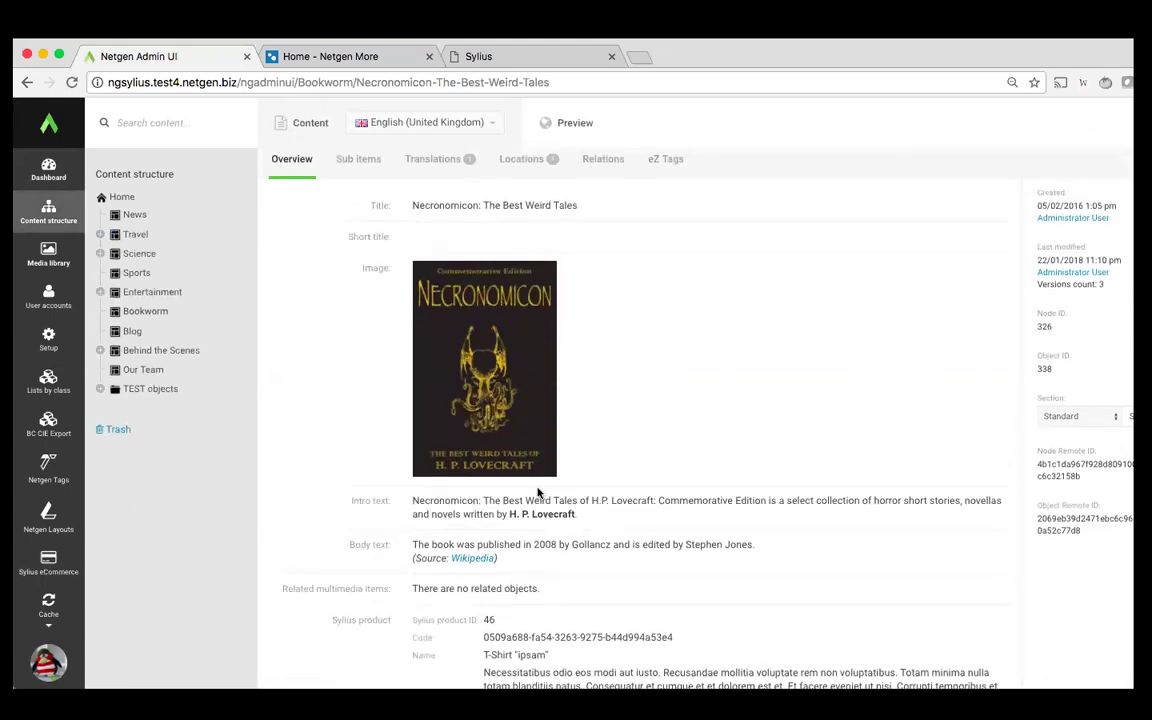
pyautogui.scroll(-6, 537, 492)
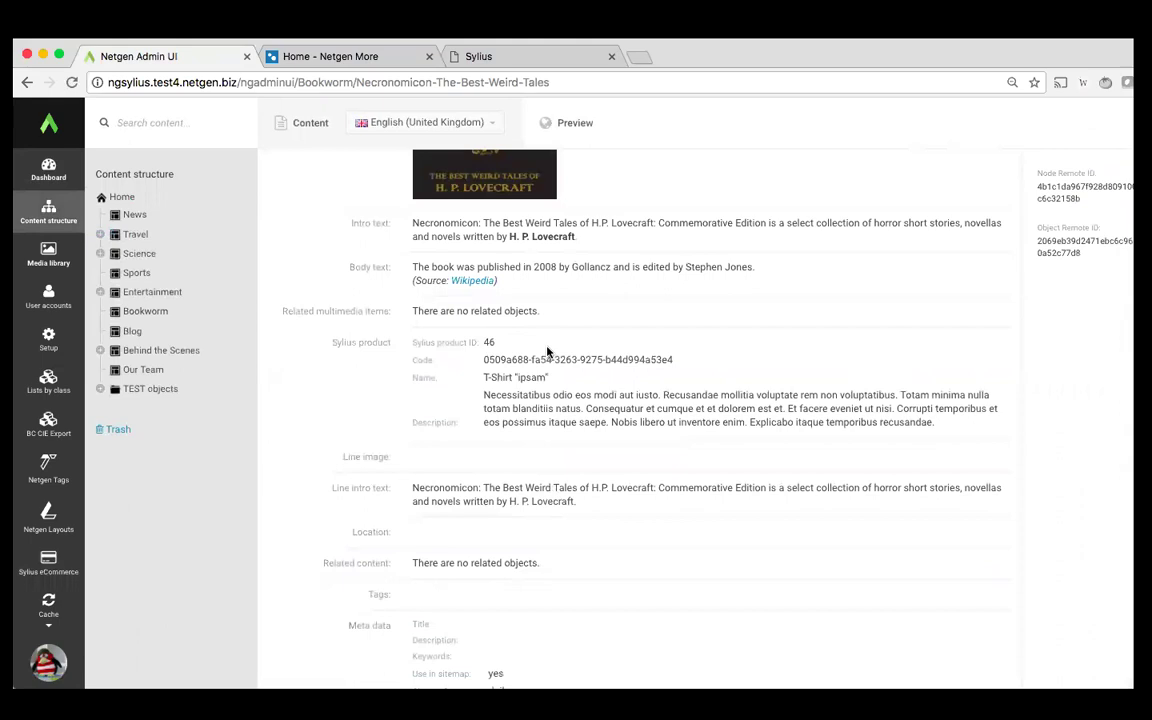
pyautogui.moveTo(414, 342); pyautogui.dragTo(494, 346)
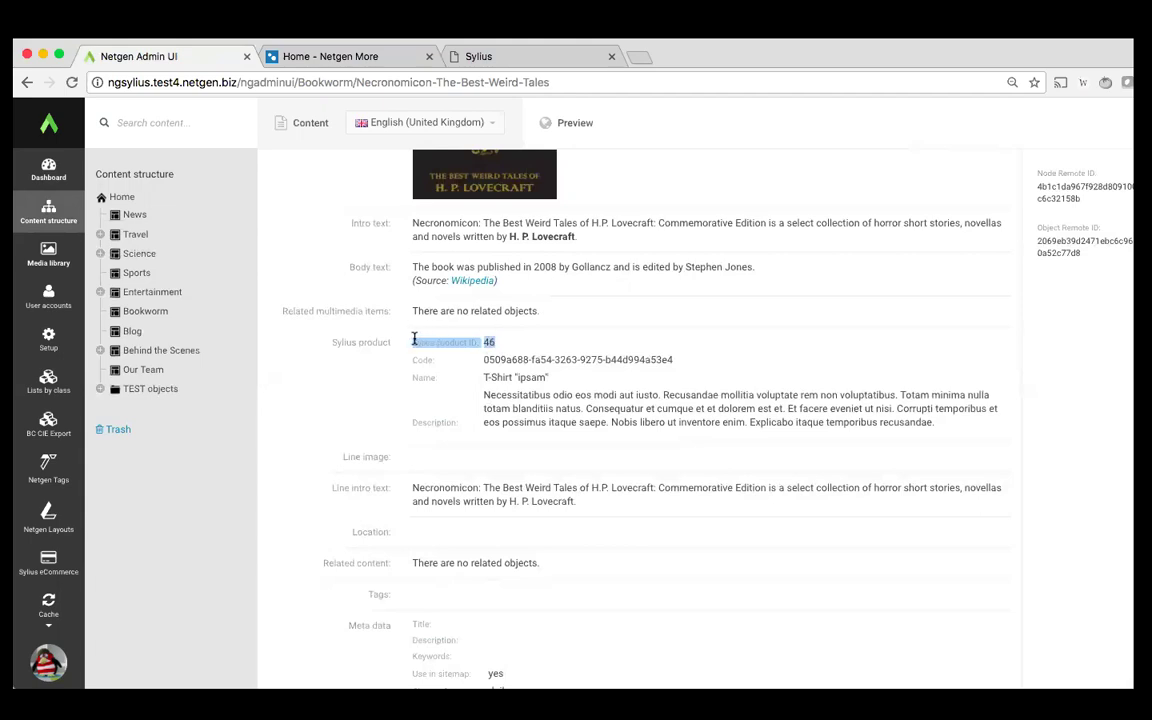
pyautogui.moveTo(334, 341); pyautogui.dragTo(411, 345)
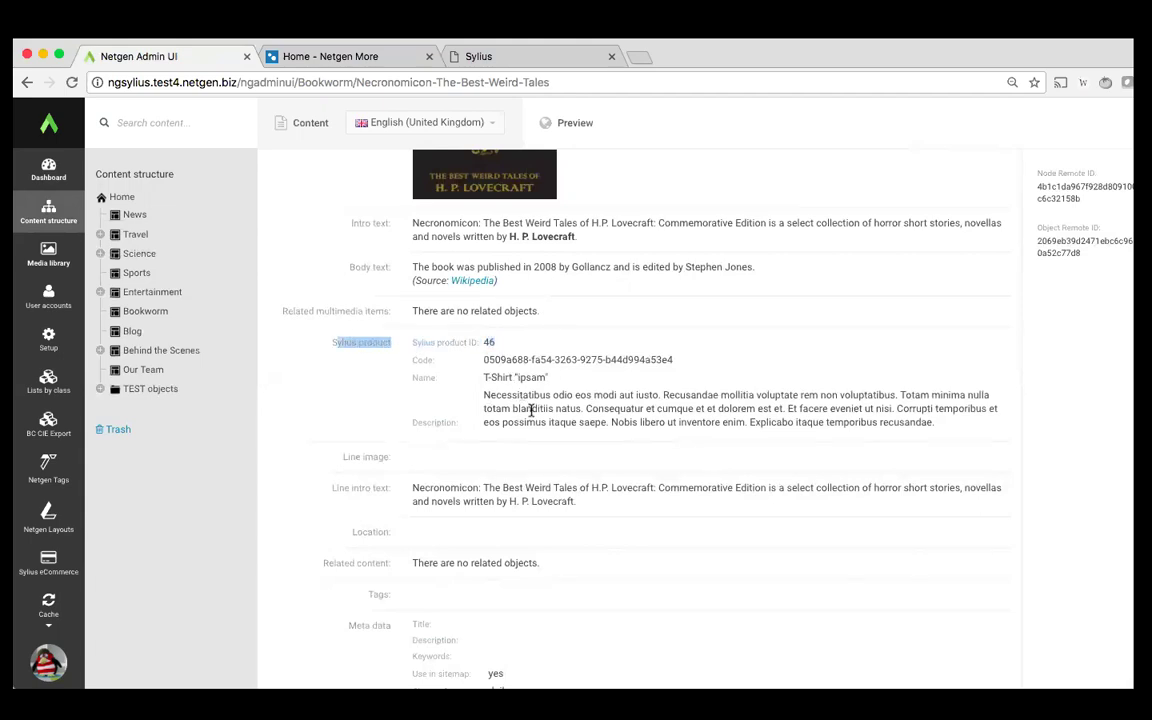
pyautogui.moveTo(485, 343); pyautogui.dragTo(936, 432)
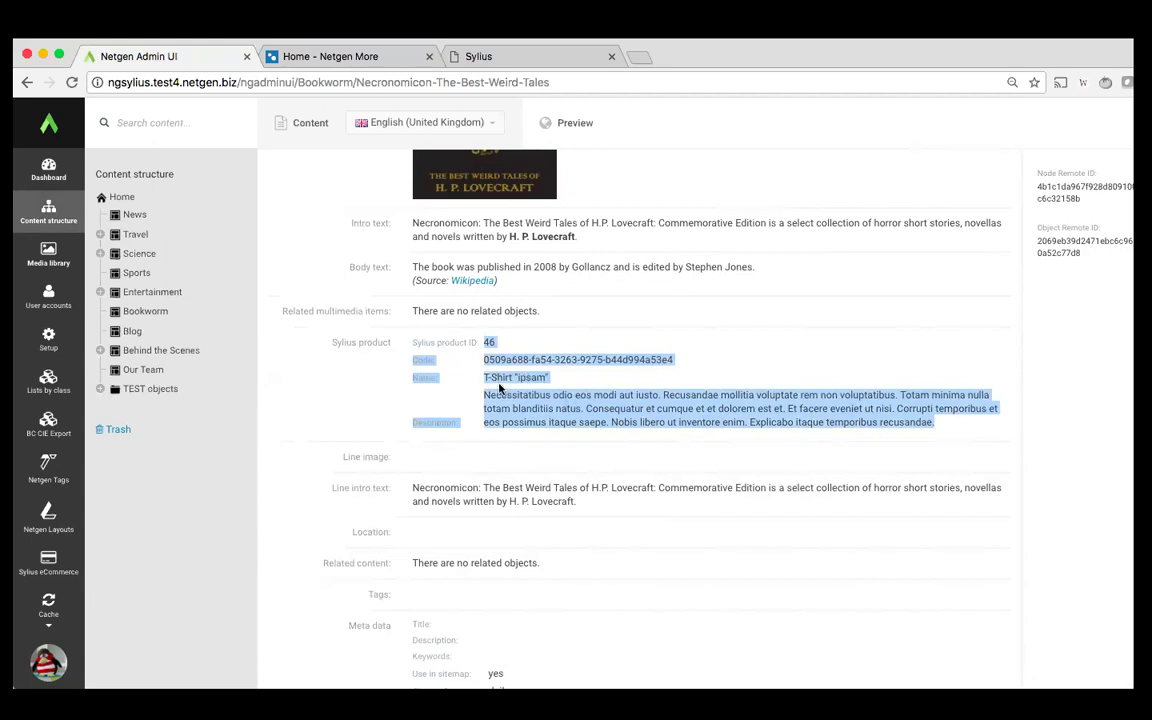
# Step: Open the Products catalog in the Sylius eCommerce administration and look over the product list
pyautogui.click(42, 563)
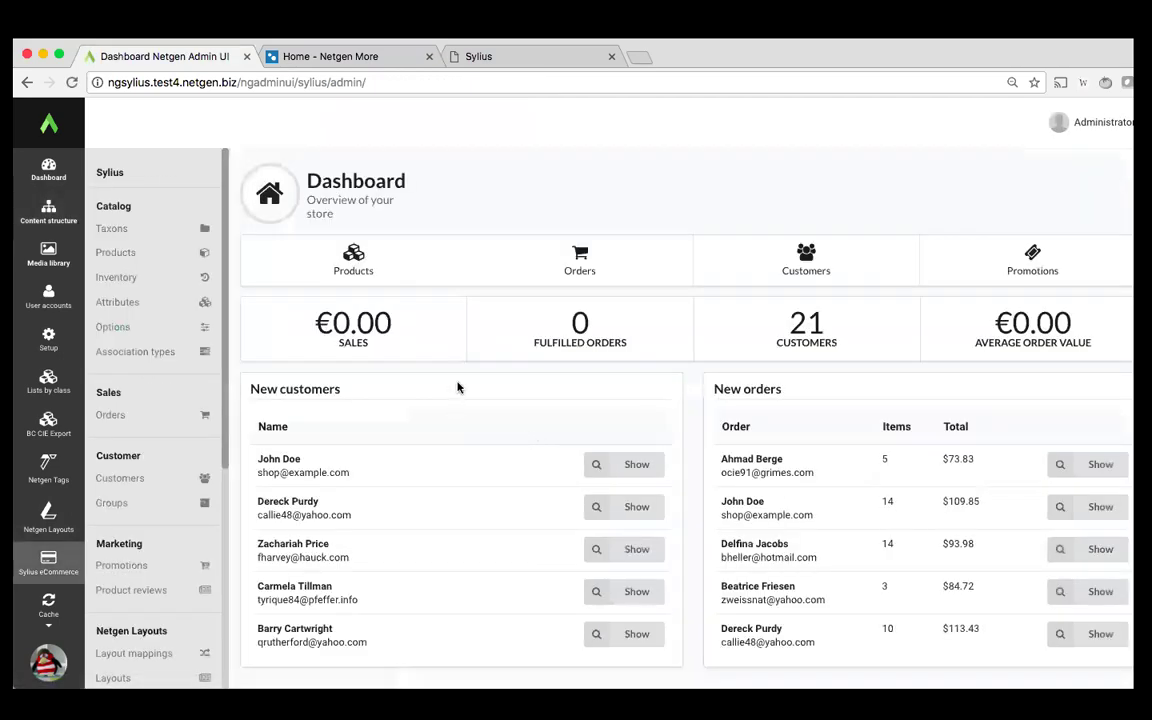
pyautogui.click(113, 251)
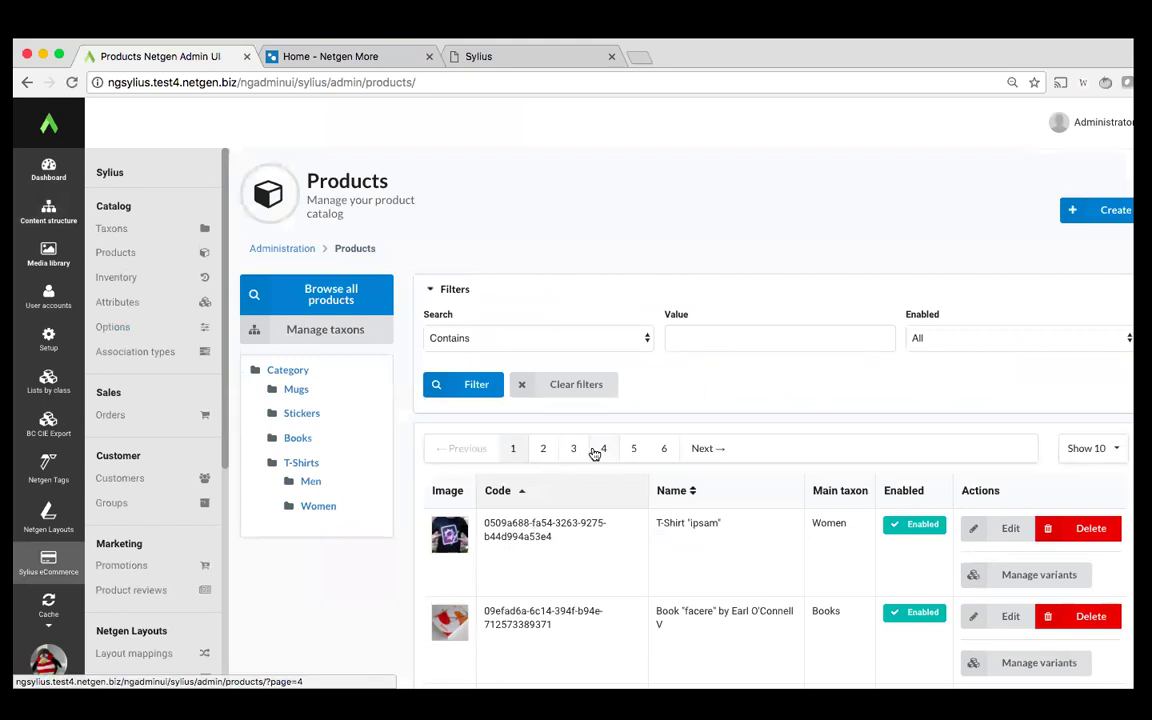
pyautogui.scroll(-3, 594, 453)
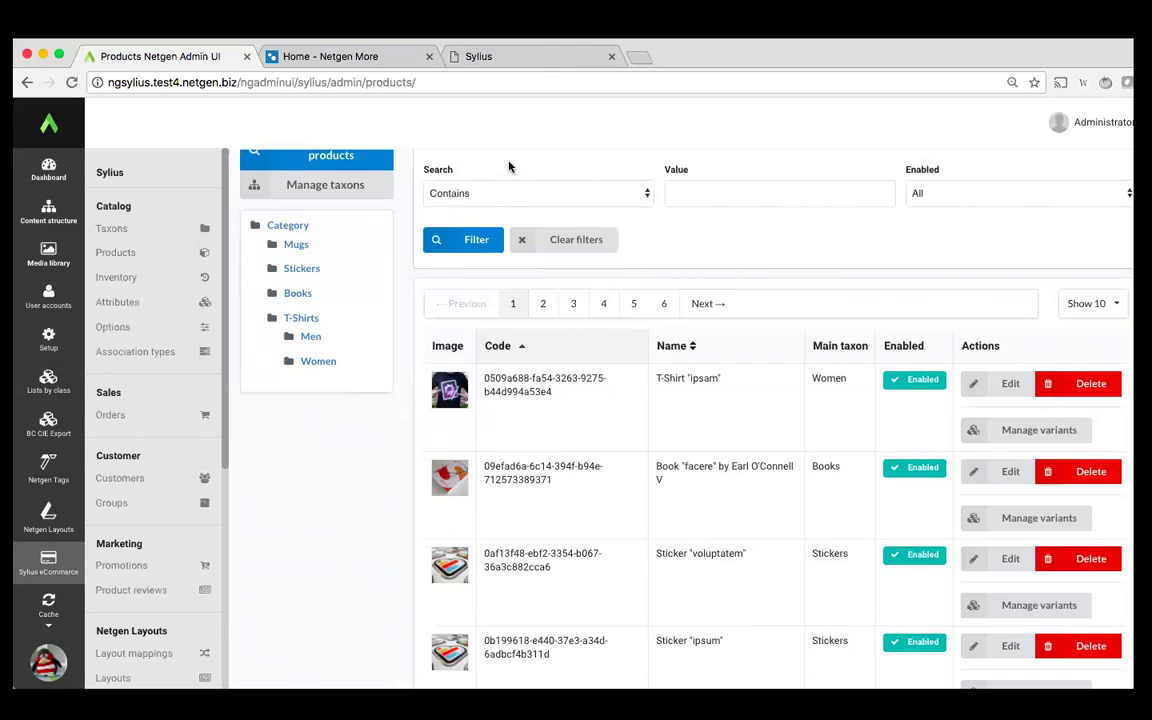
pyautogui.click(361, 60)
pyautogui.click(172, 60)
pyautogui.scroll(3, 307, 375)
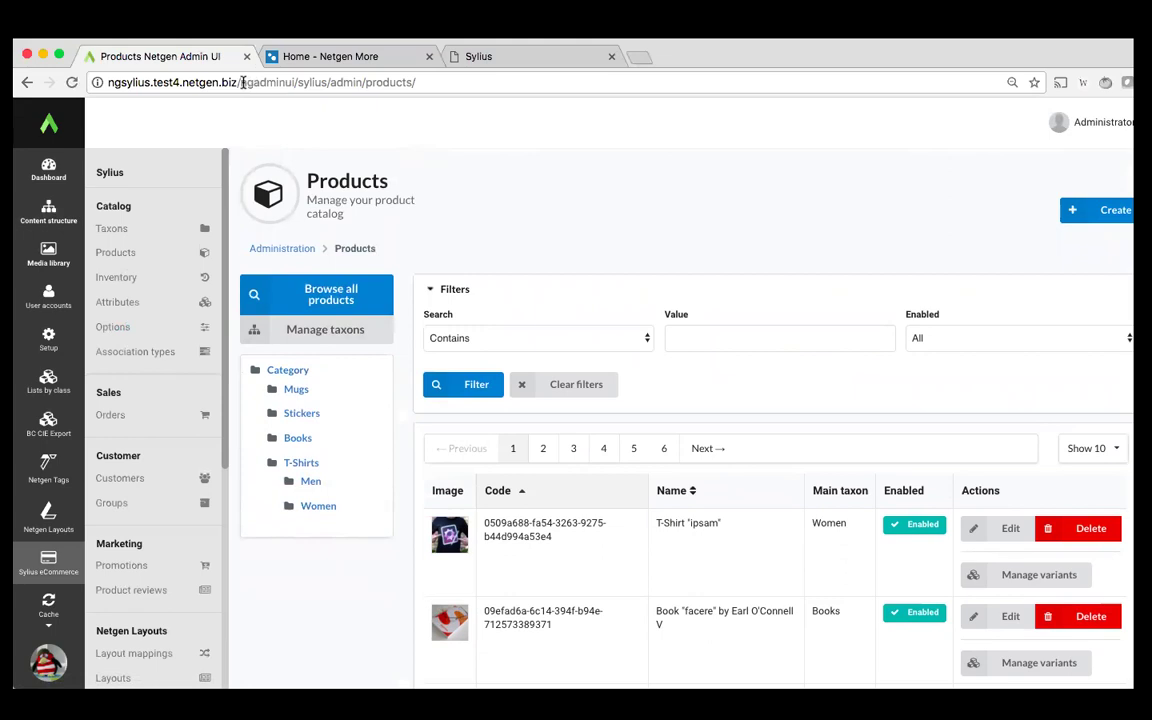
# Step: Load the eZ Platform administration at ngsylius.test4.netgen.biz/admin in place of the Sylius products page
pyautogui.moveTo(242, 83); pyautogui.dragTo(576, 119)
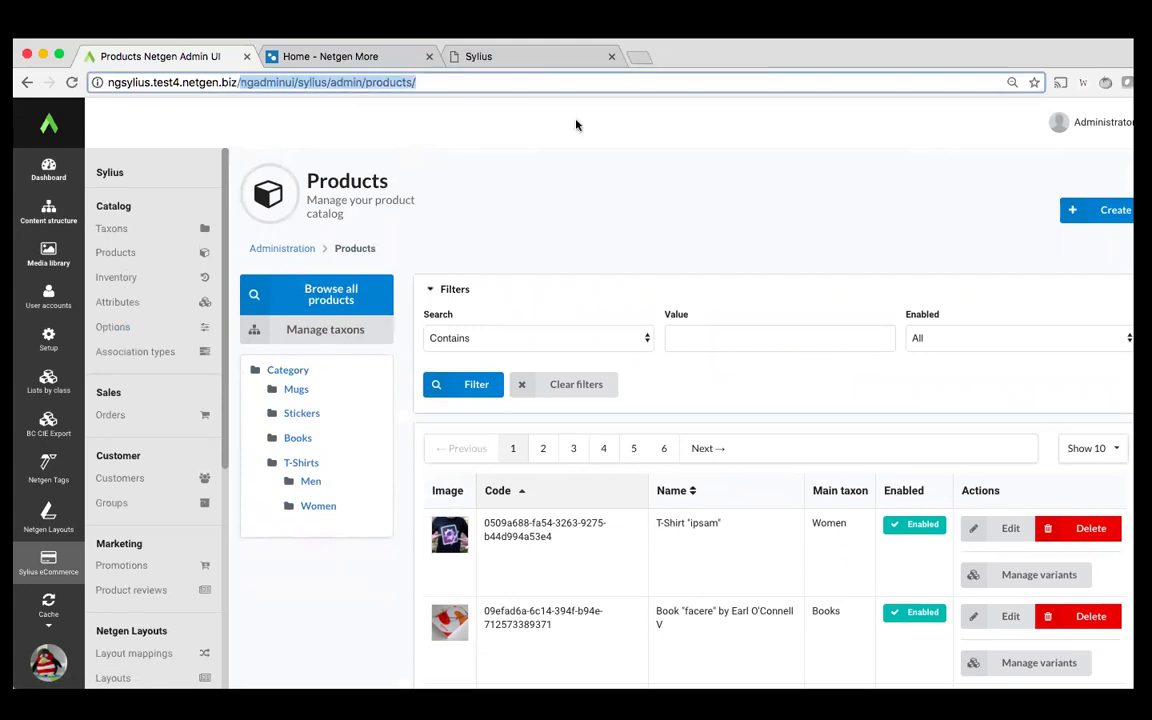
pyautogui.write('ez')
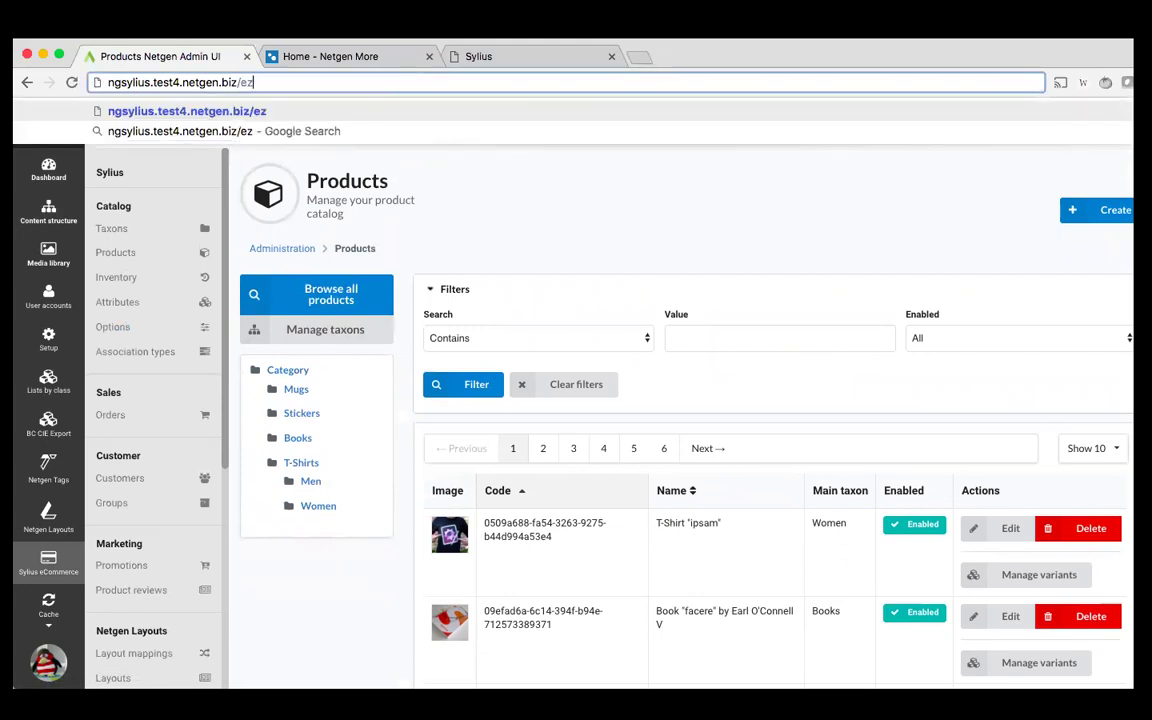
pyautogui.press('BackSpace')
pyautogui.press('BackSpace')
pyautogui.write('admin')
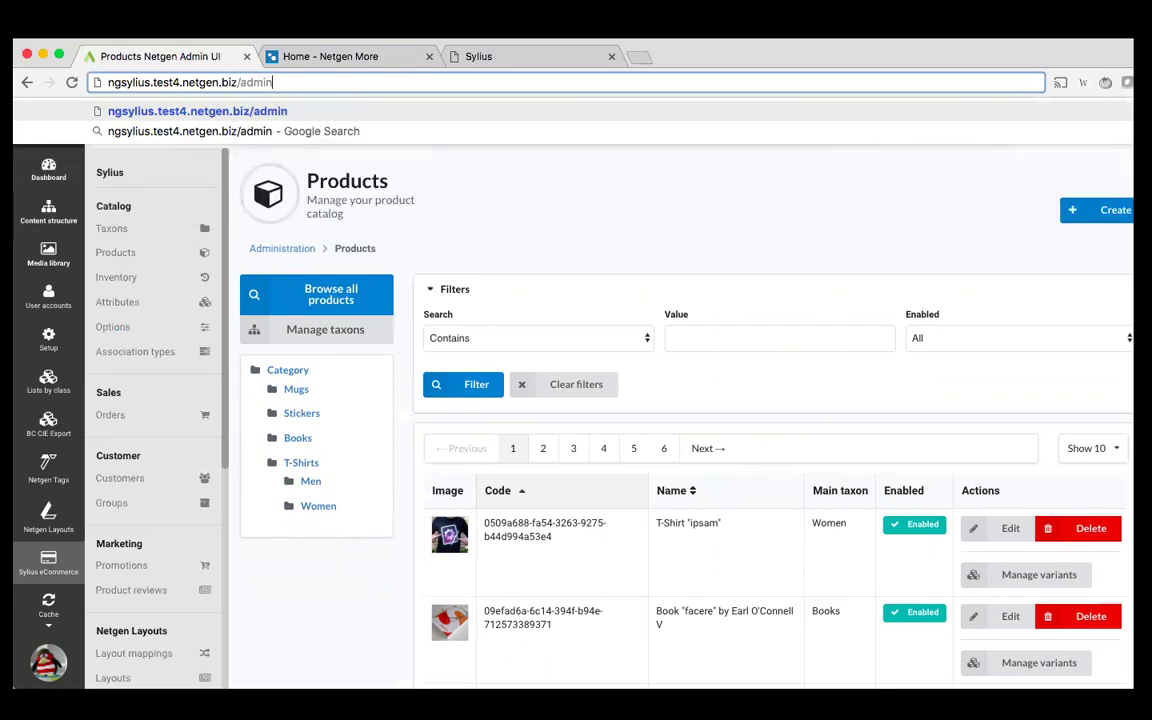
pyautogui.press('Return')
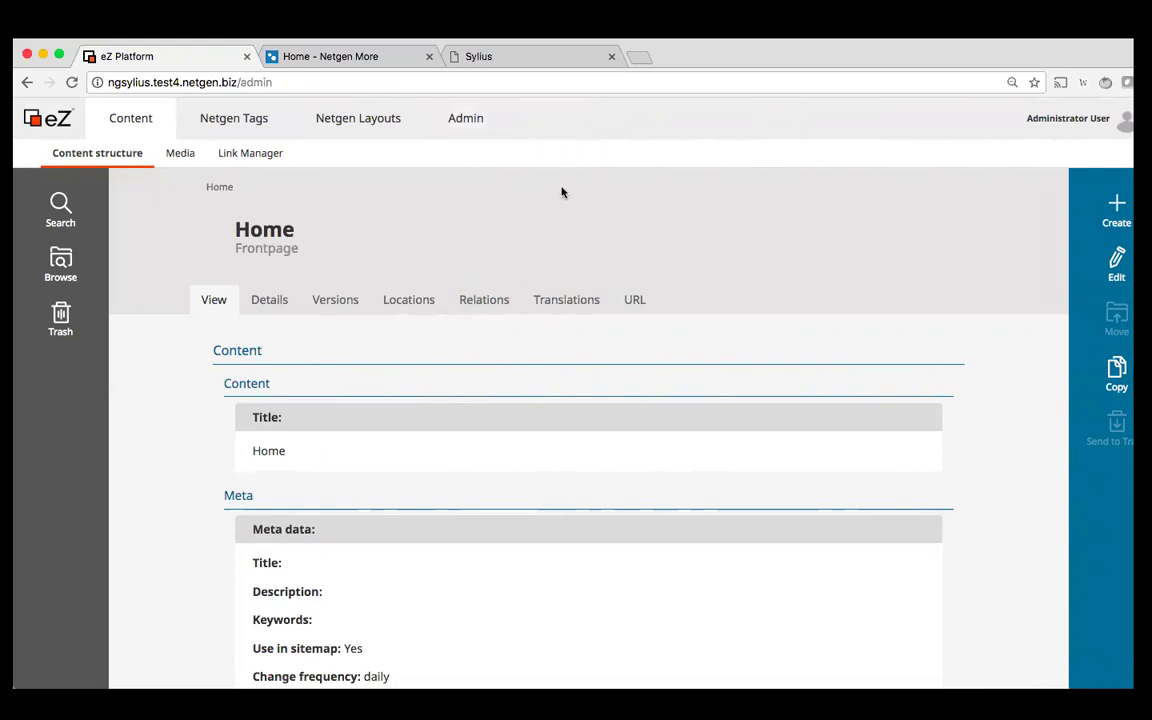
# Step: Switch to the Keynote webinar presentation and look back through the slides before "Merged admin interface?"
pyautogui.click(397, 62)
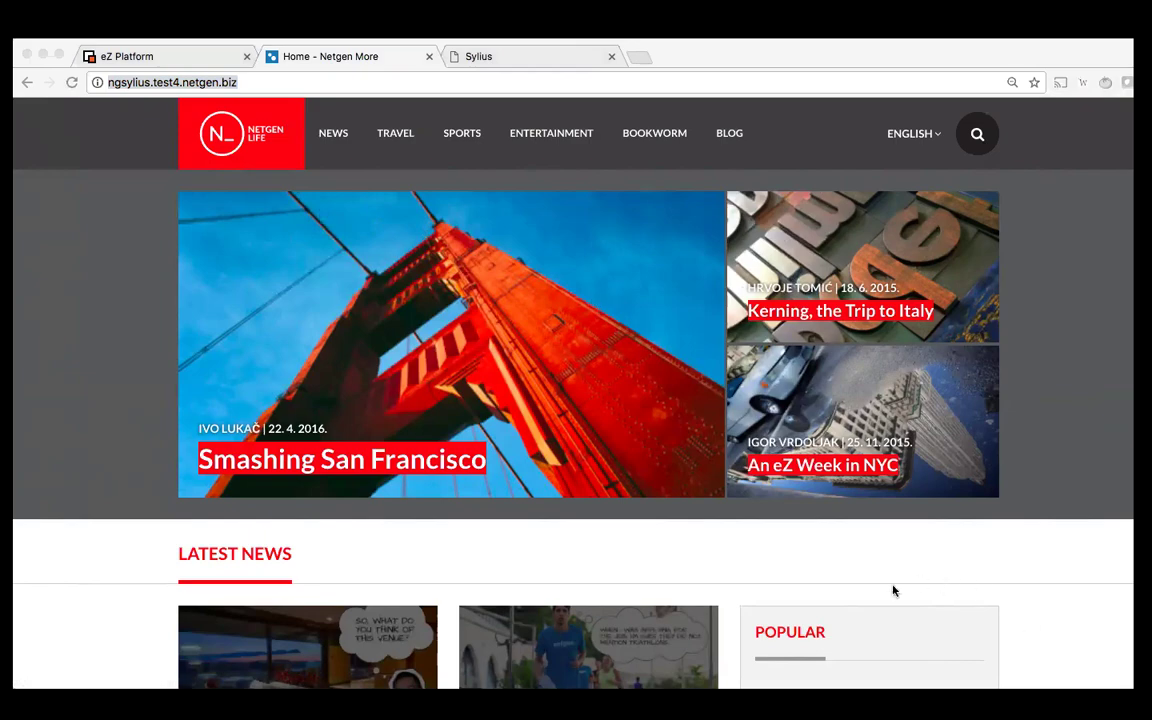
pyautogui.press('super+Tab')
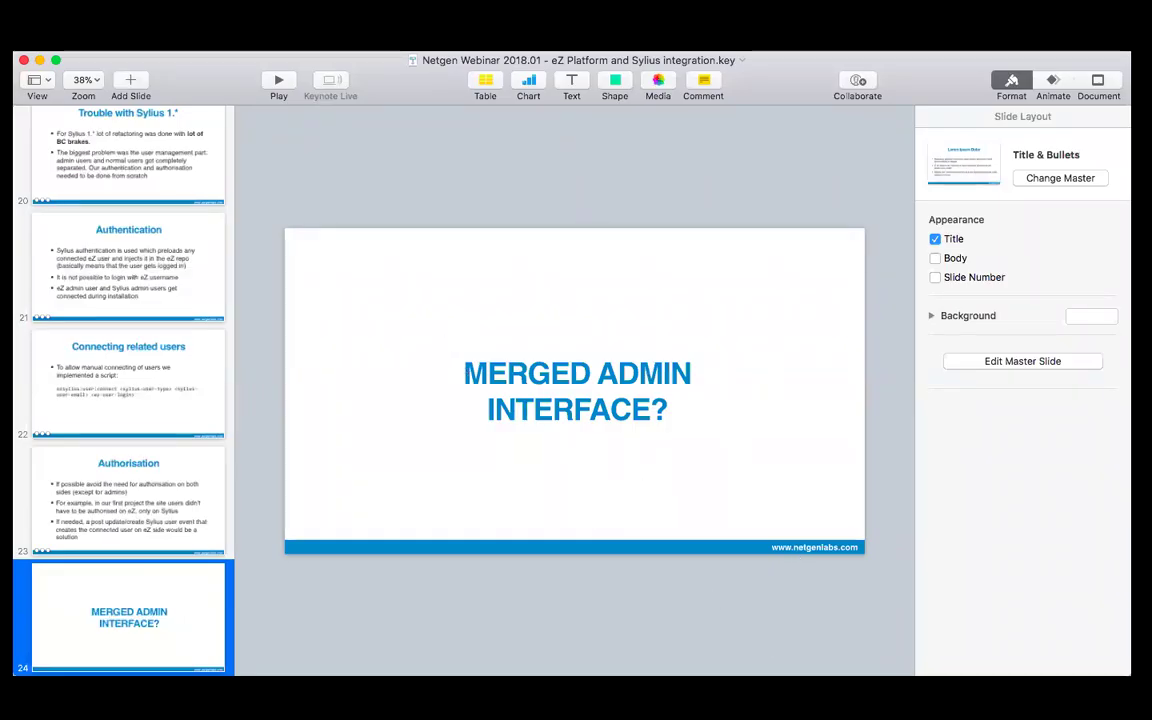
pyautogui.scroll(10, 145, 295)
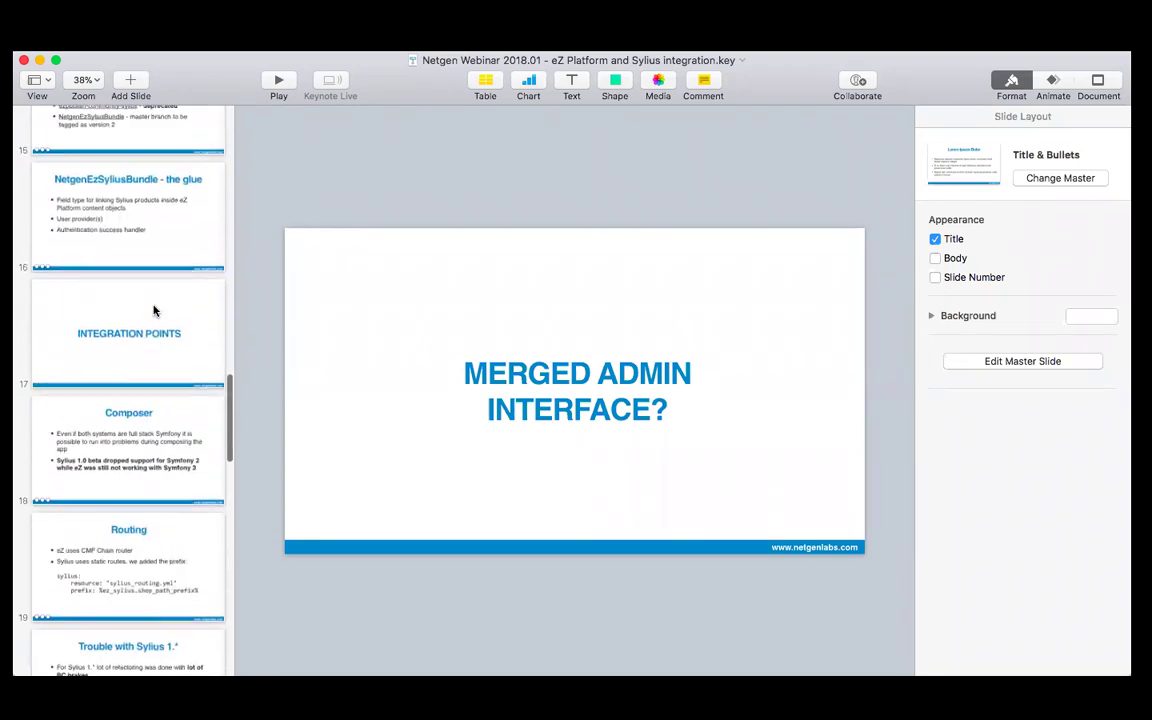